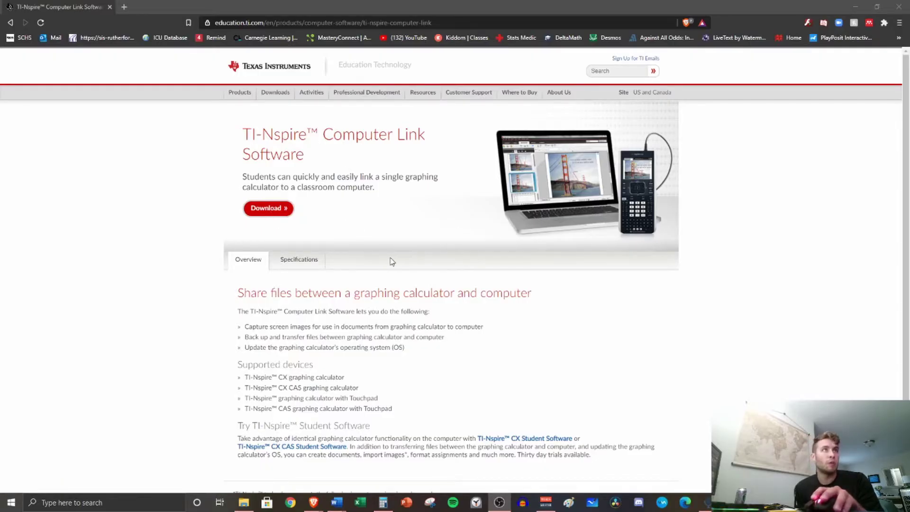
Open the Computer Link Software downloads table and start the Windows installer download
left_click(268, 211)
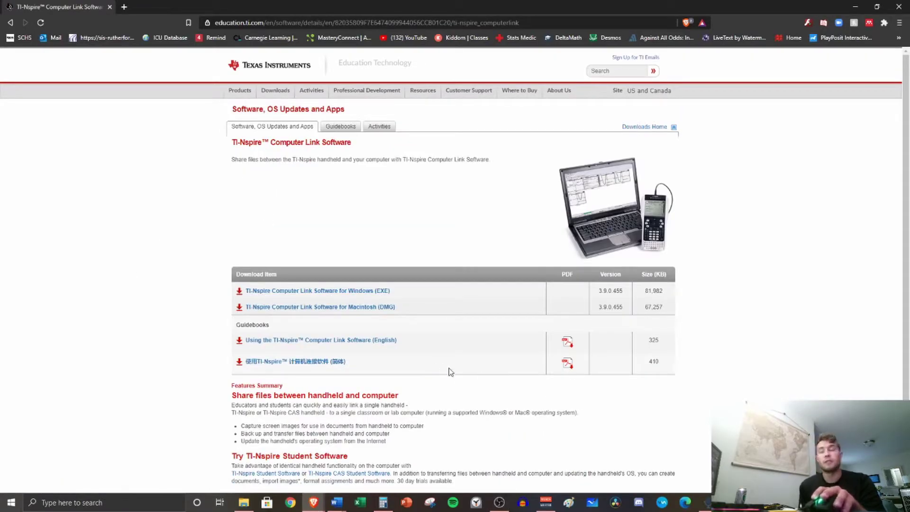
scroll(184, 345, "up", 2, "ctrl")
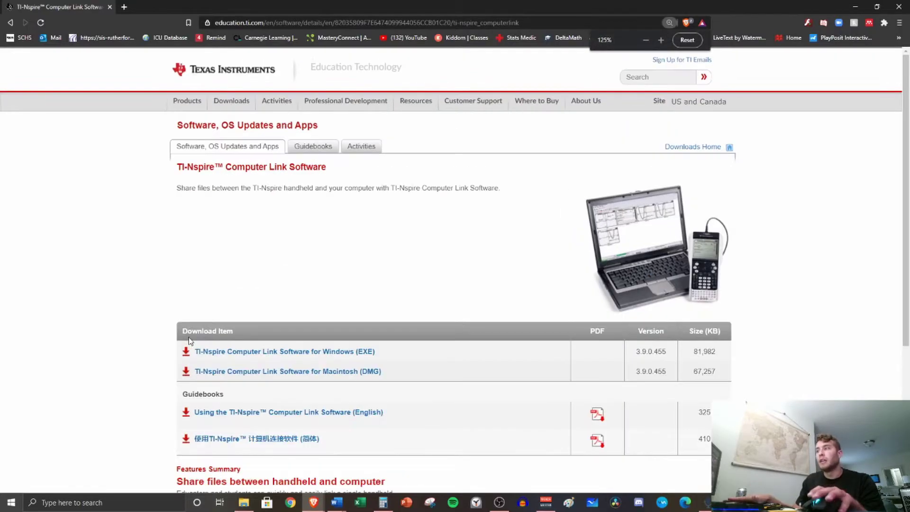
scroll(189, 343, "down", 2)
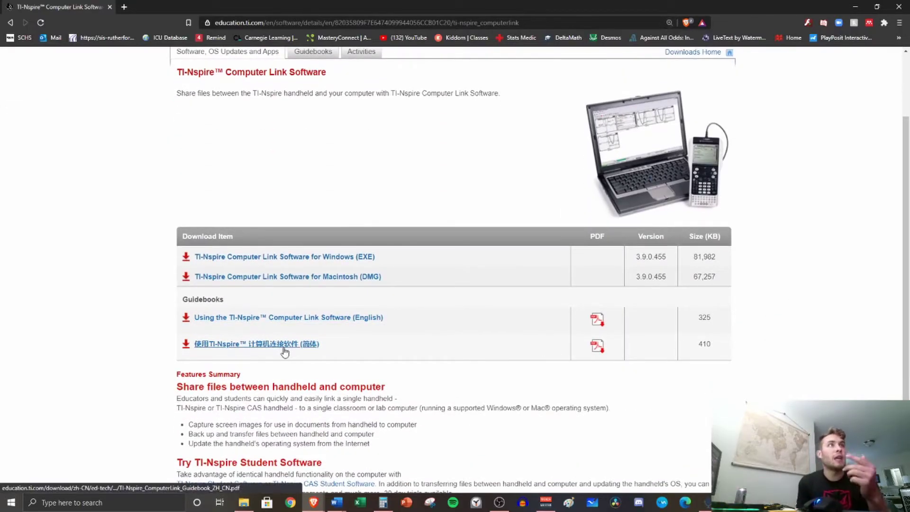
scroll(140, 297, "up", 1, "ctrl")
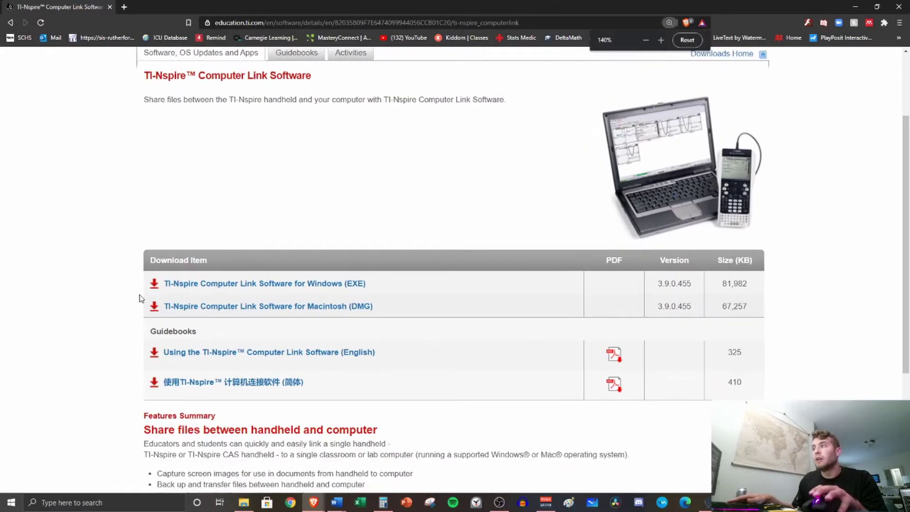
scroll(141, 298, "up", 1, "ctrl")
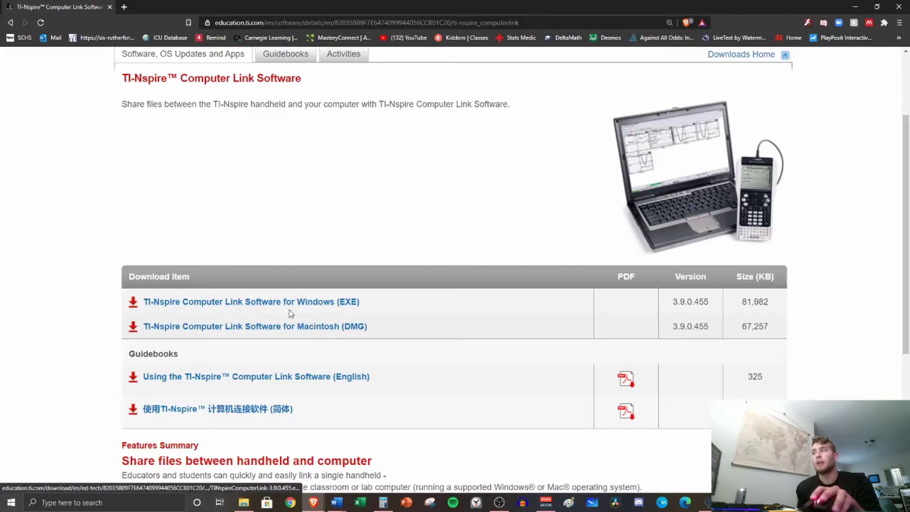
left_click(254, 306)
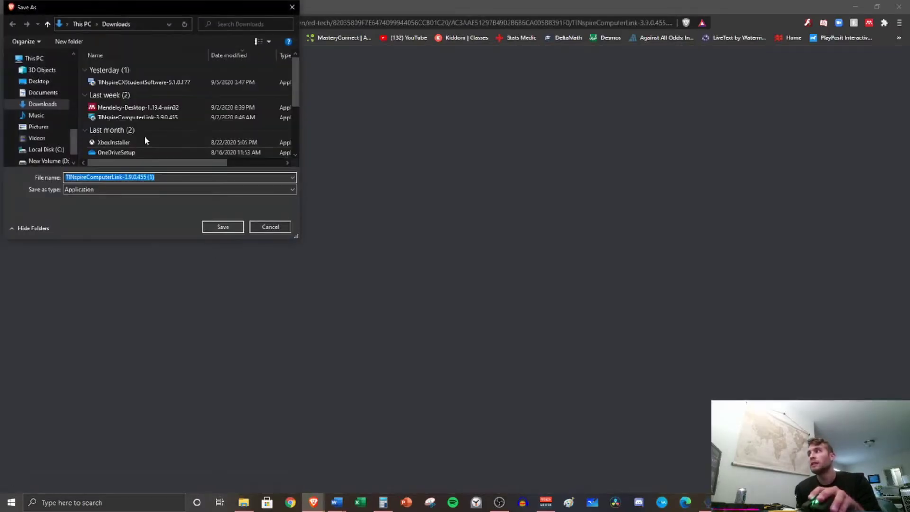
Save the TINspireComputerLink-3.9.0.455 Windows installer into the Downloads folder
left_click_drag(85, 8, 422, 140)
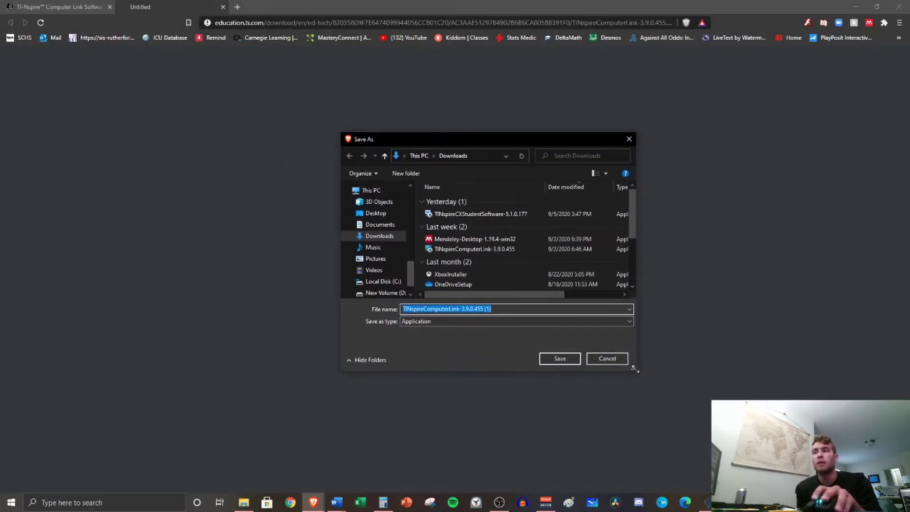
left_click_drag(634, 368, 731, 416)
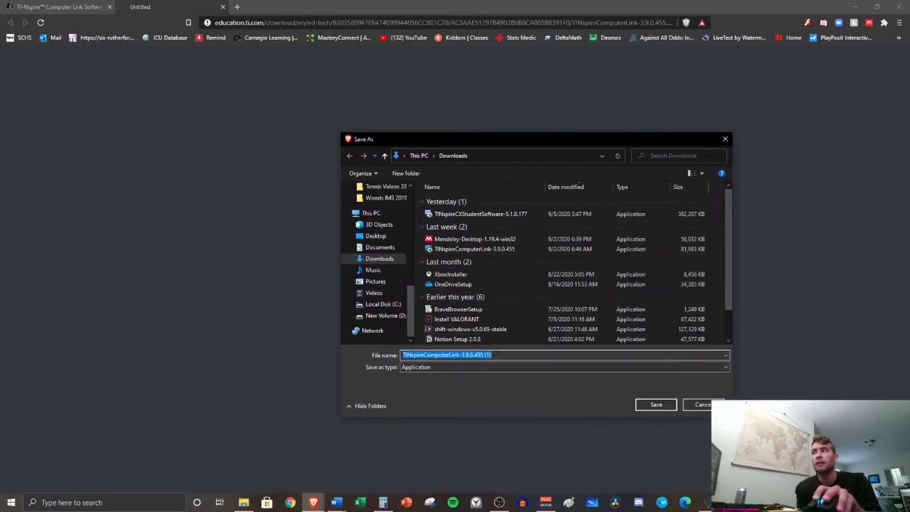
left_click(386, 260)
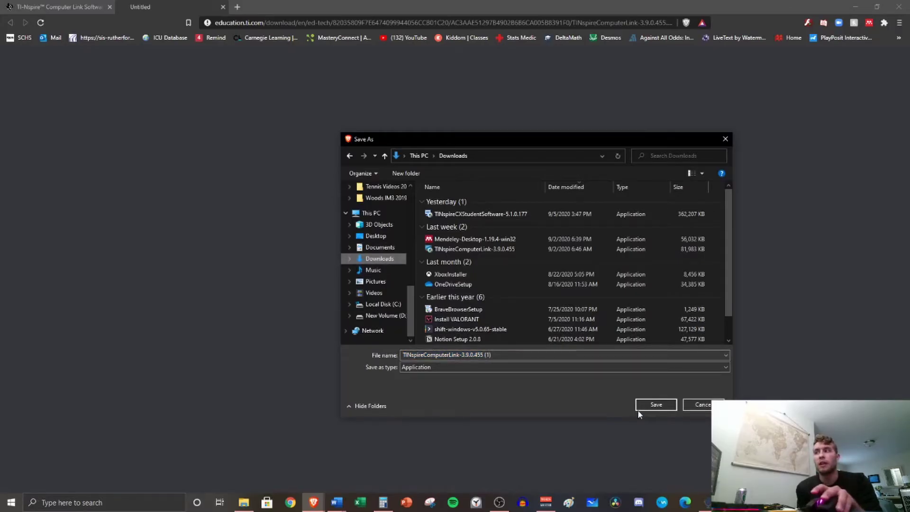
left_click(655, 406)
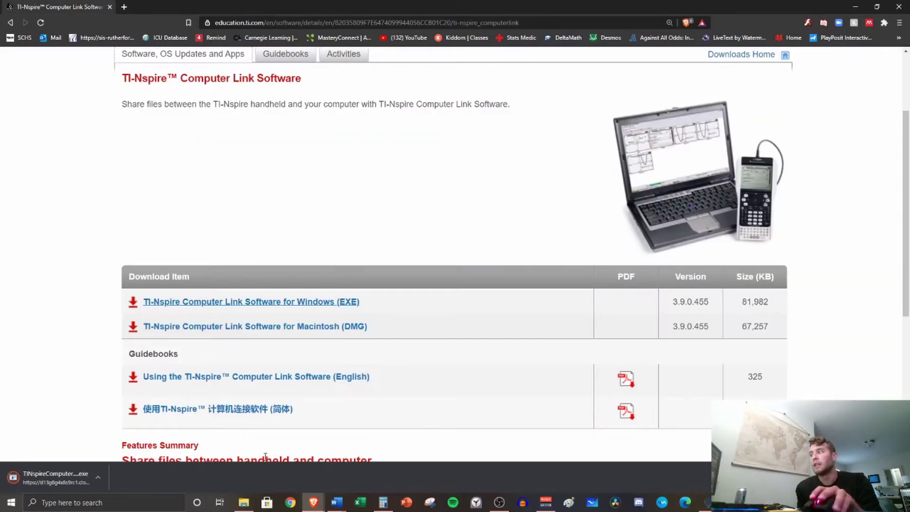
Run the installer with the default TI Education folder, ticking Launch TI-Nspire Computer Link at finish
left_click(61, 480)
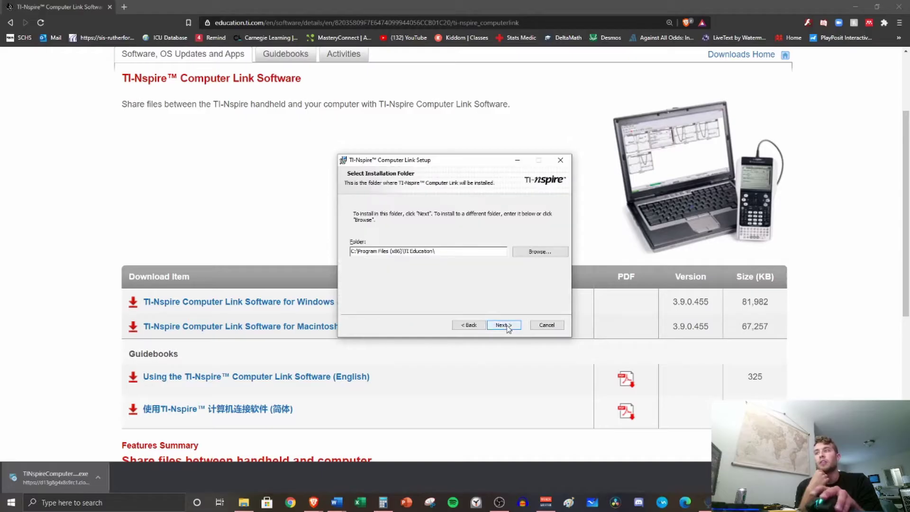
left_click(478, 329)
left_click(505, 330)
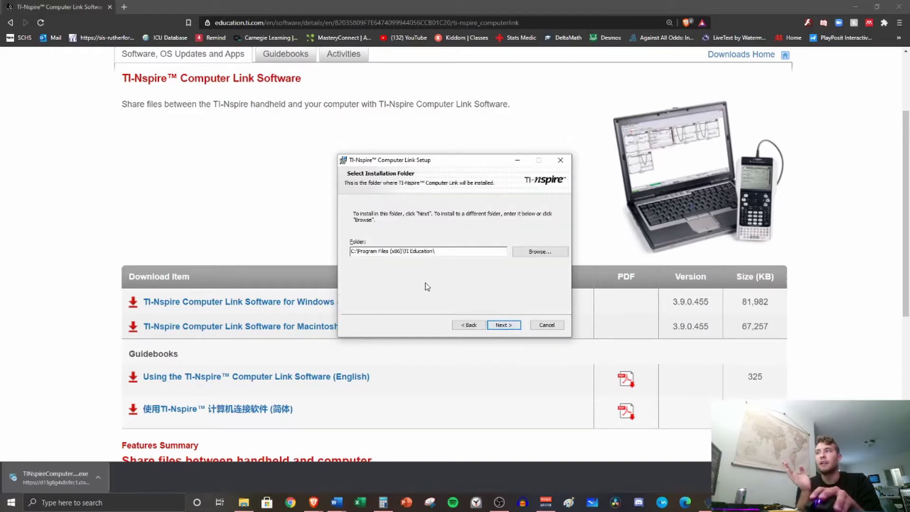
left_click(504, 325)
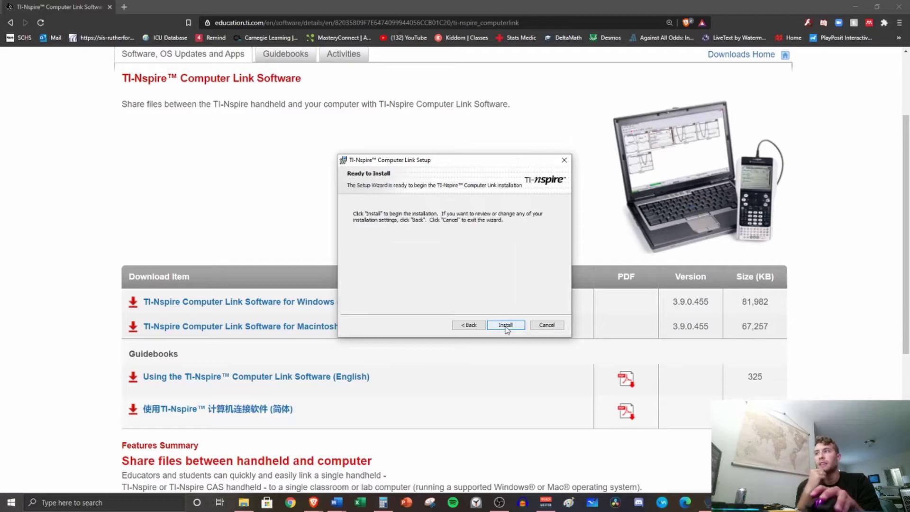
left_click(503, 326)
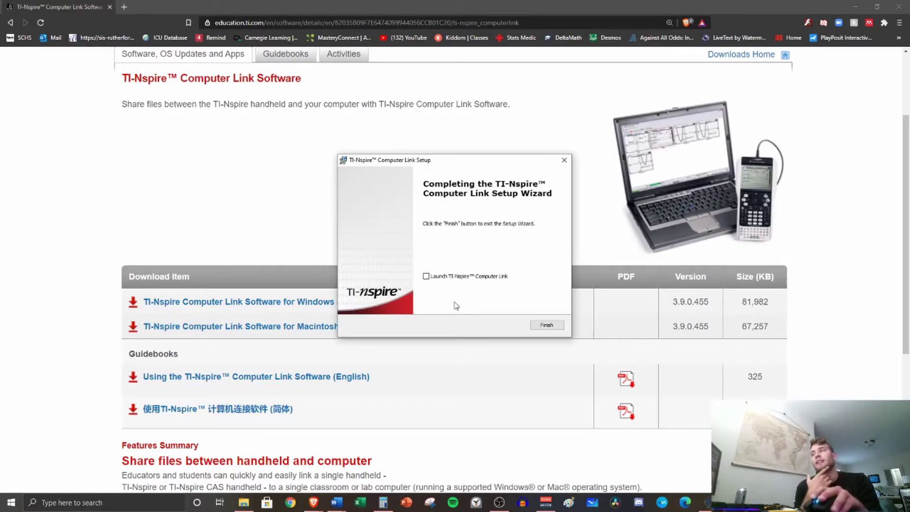
left_click(426, 277)
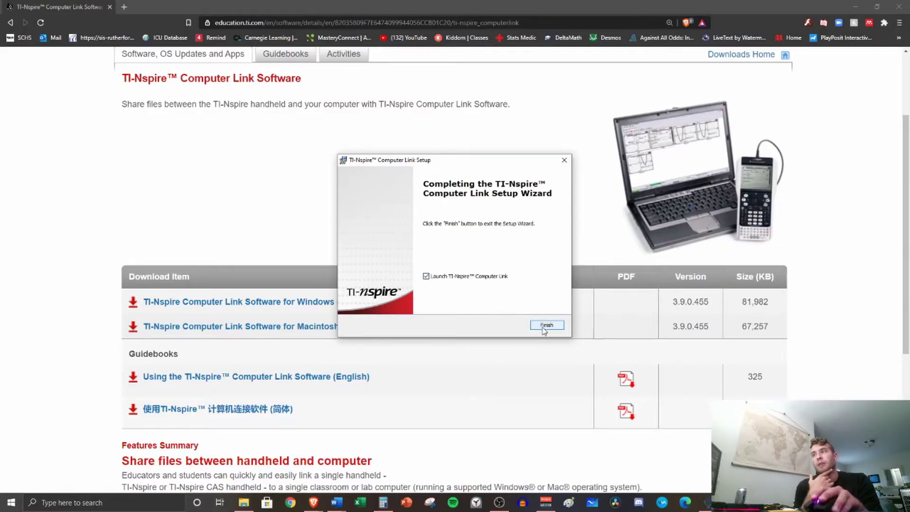
left_click(545, 327)
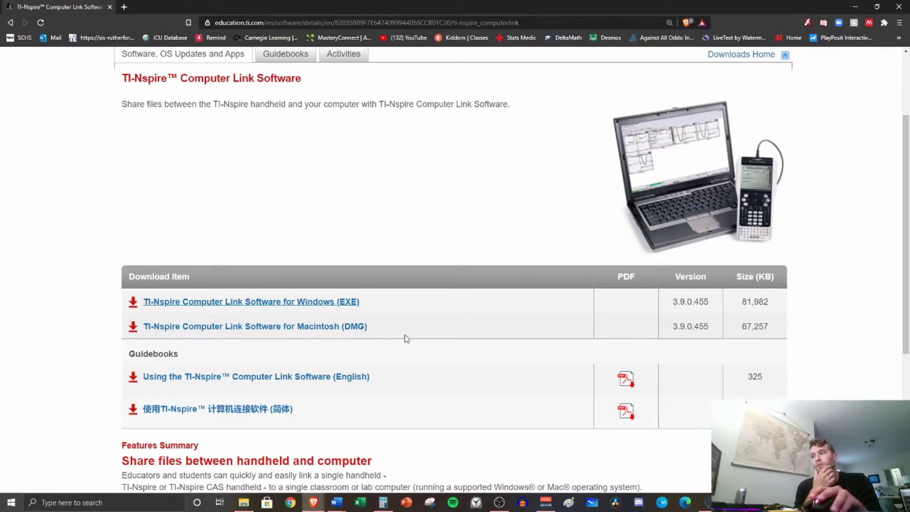
Cancel the Select Handheld notice, browse This PC, and maximize the Computer Link window
mouse_move(739, 503)
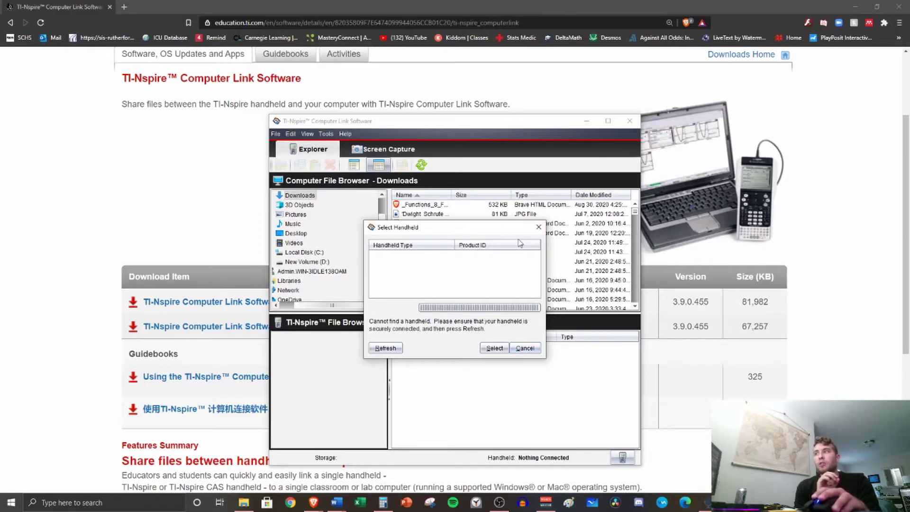
left_click(524, 348)
scroll(242, 254, "up", 3)
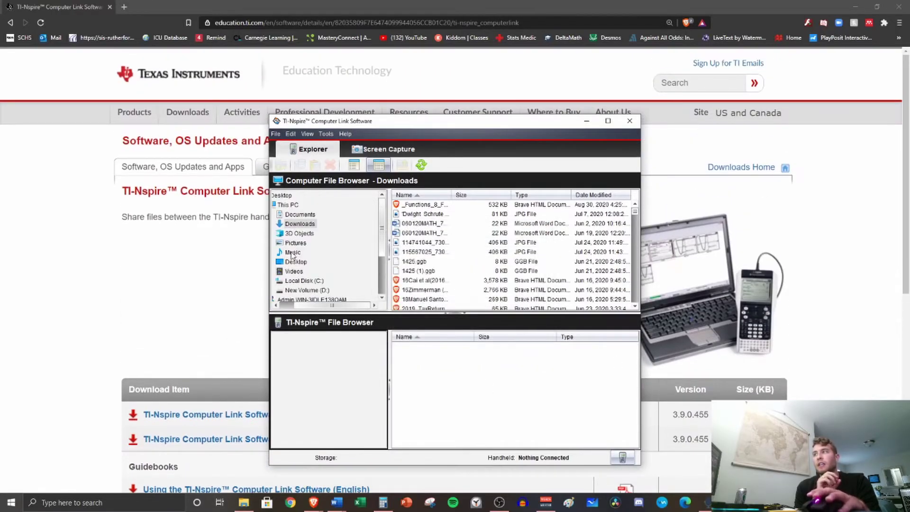
left_click(289, 204)
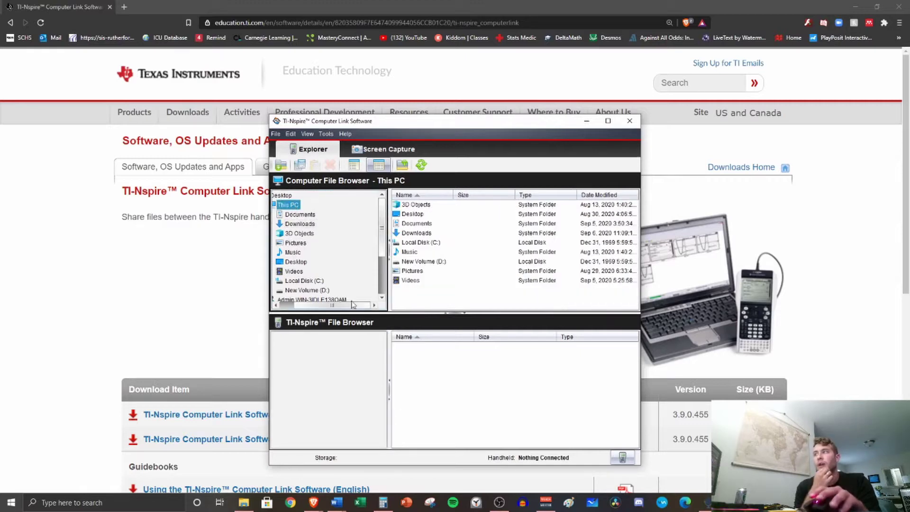
left_click_drag(323, 309, 274, 309)
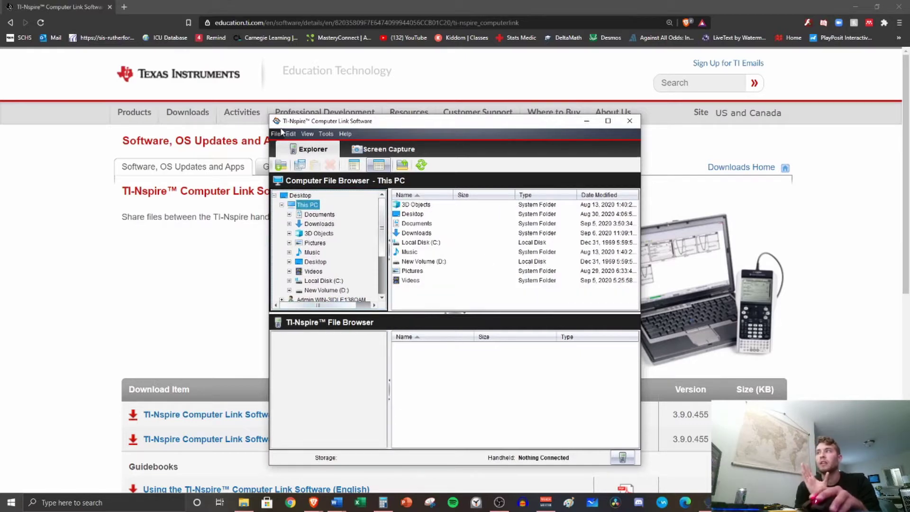
left_click(608, 121)
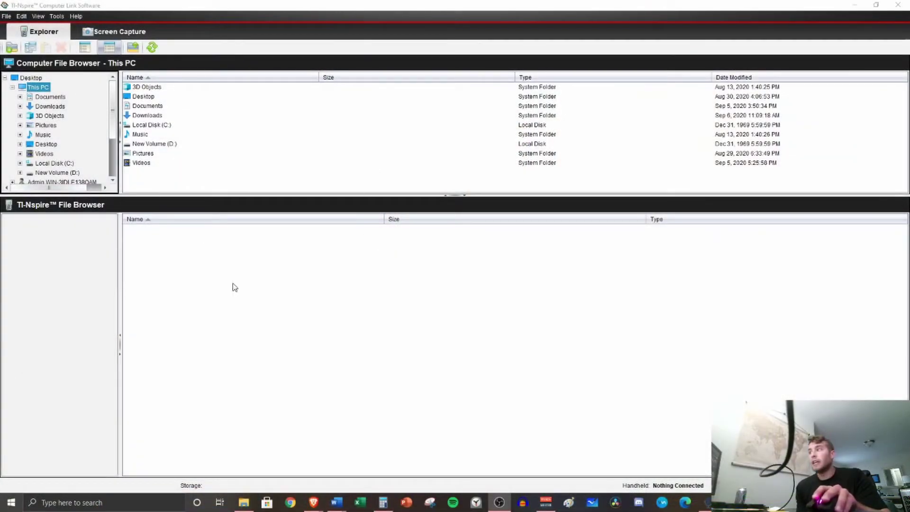
Adjust the file browser panes, switching to list view and back to details view
left_click(79, 258)
left_click_drag(115, 124, 113, 165)
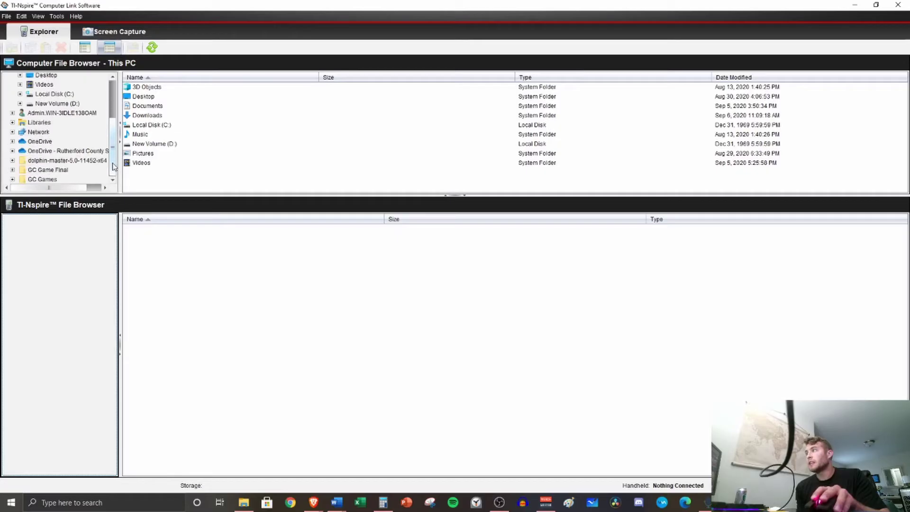
scroll(112, 180, "up", 3)
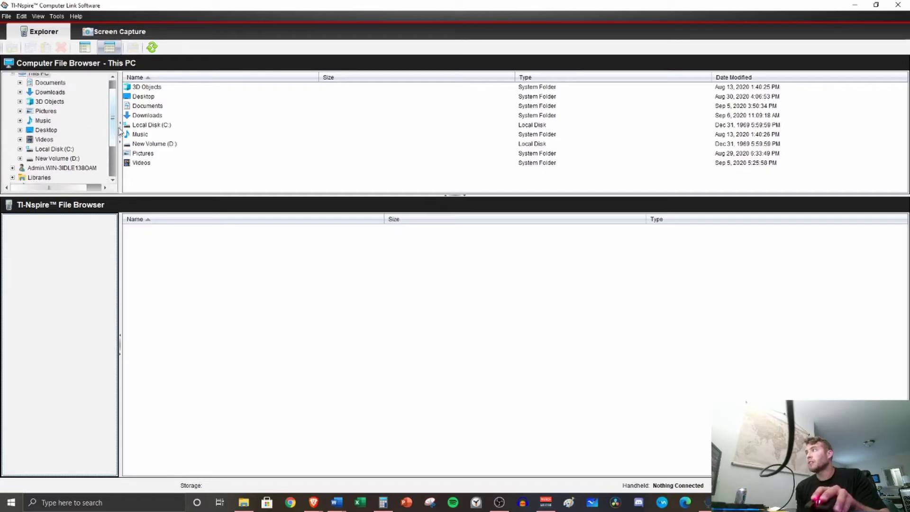
left_click(84, 47)
left_click(110, 47)
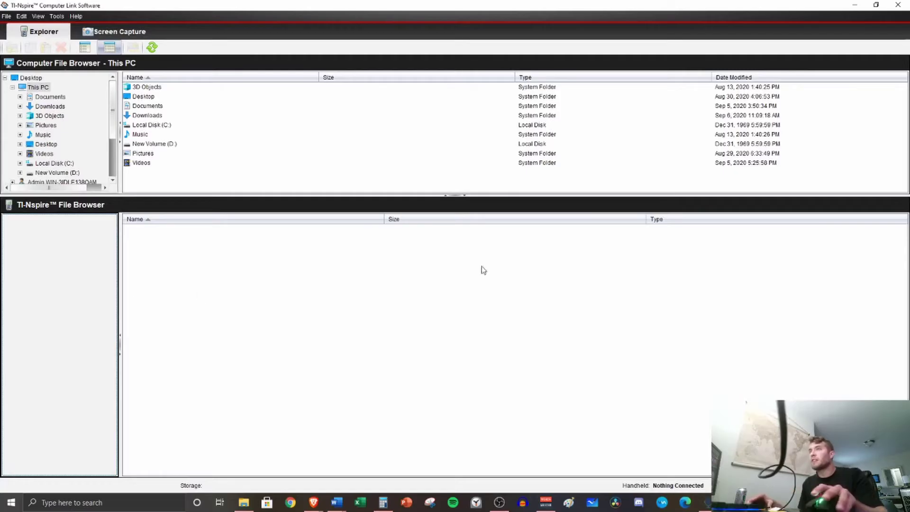
Restore the window and connect to the TI-Nspire CX handheld
left_click(875, 5)
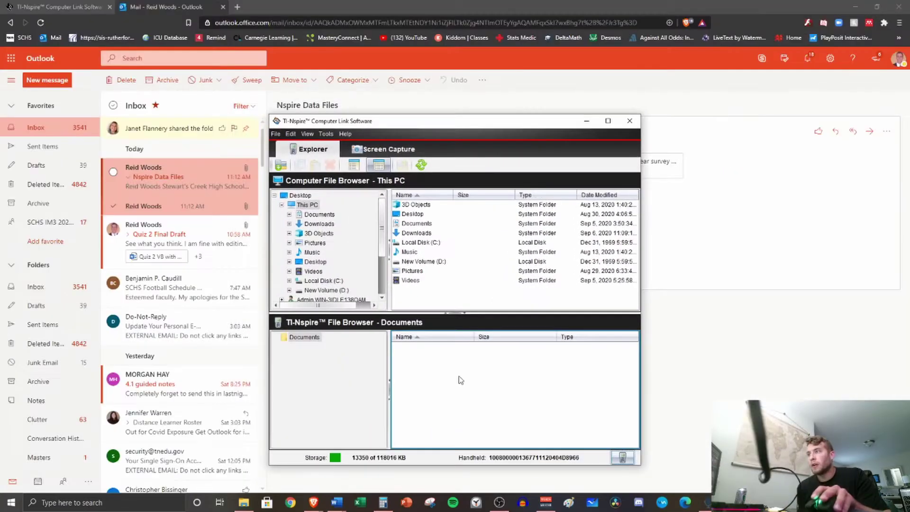
left_click(622, 457)
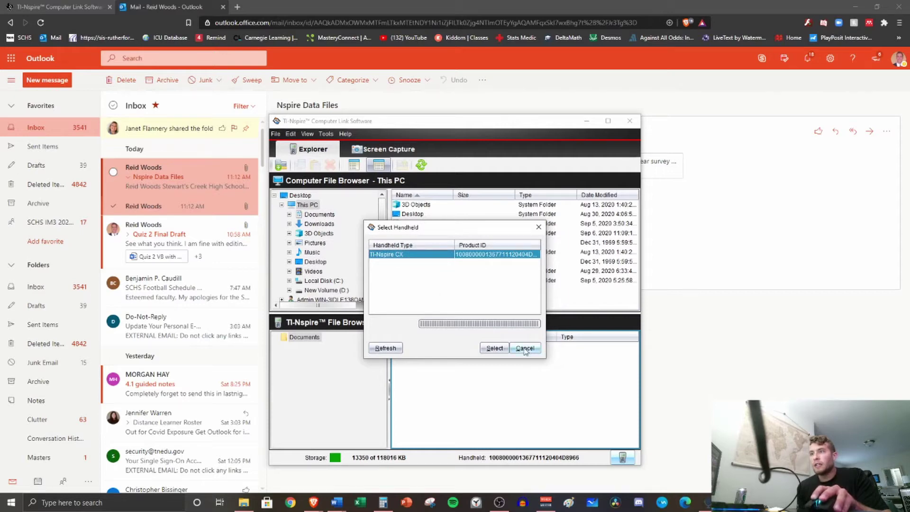
left_click(493, 348)
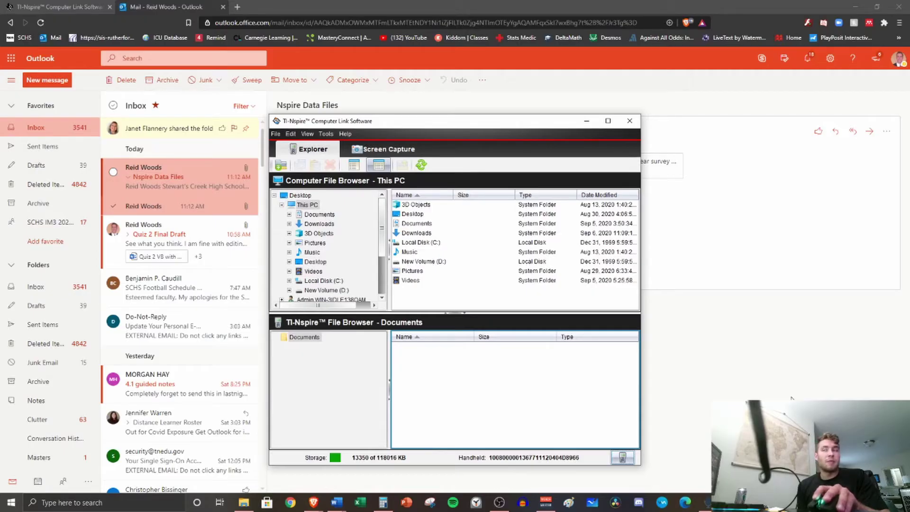
Save the Data Collection 2020.tns attachment from the Nspire Data Files email into Downloads
left_click(757, 334)
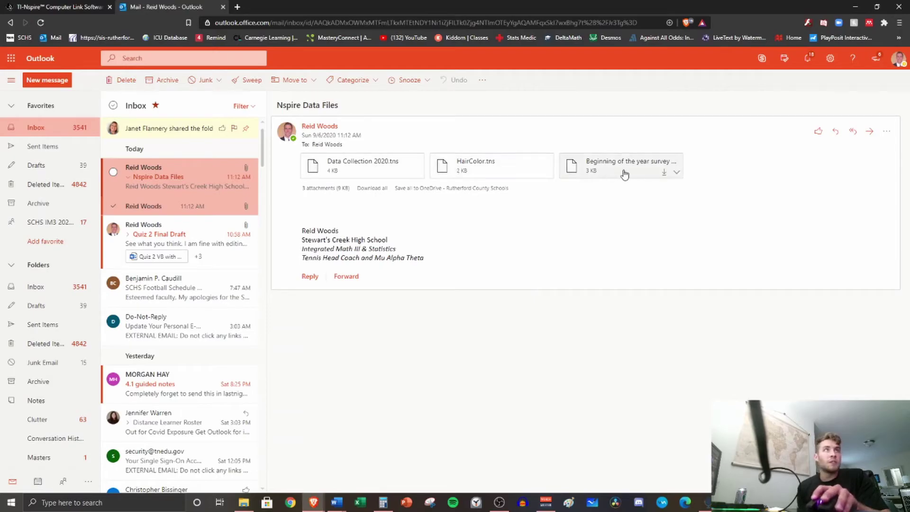
key("ctrl+plus")
key("ctrl+plus")
key("ctrl+plus")
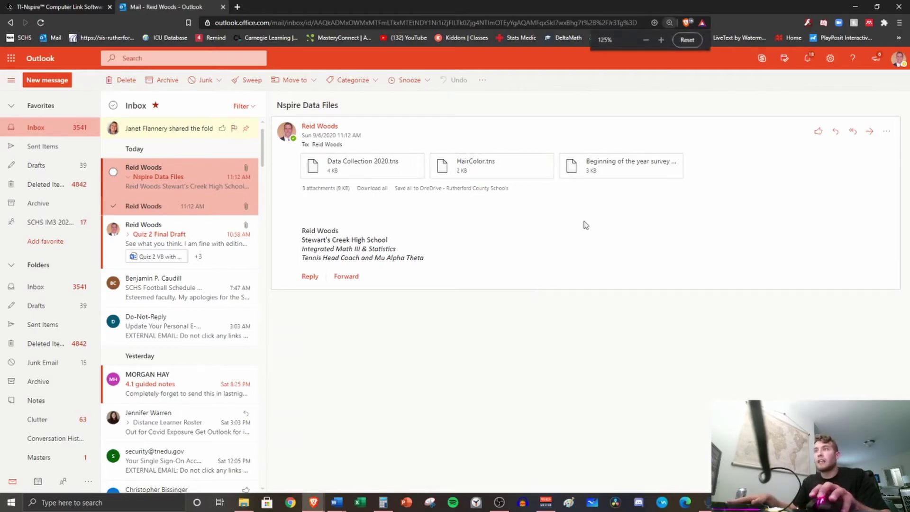
key("ctrl+minus")
key("ctrl+minus")
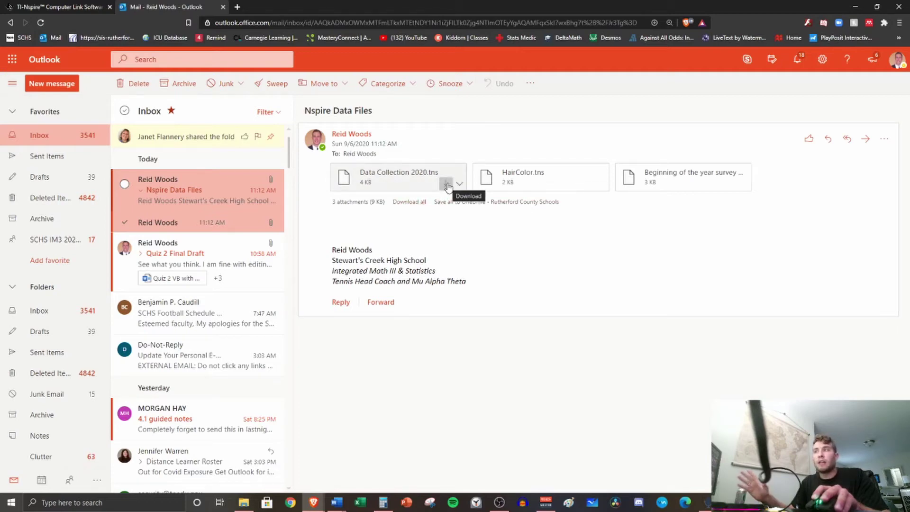
left_click(447, 185)
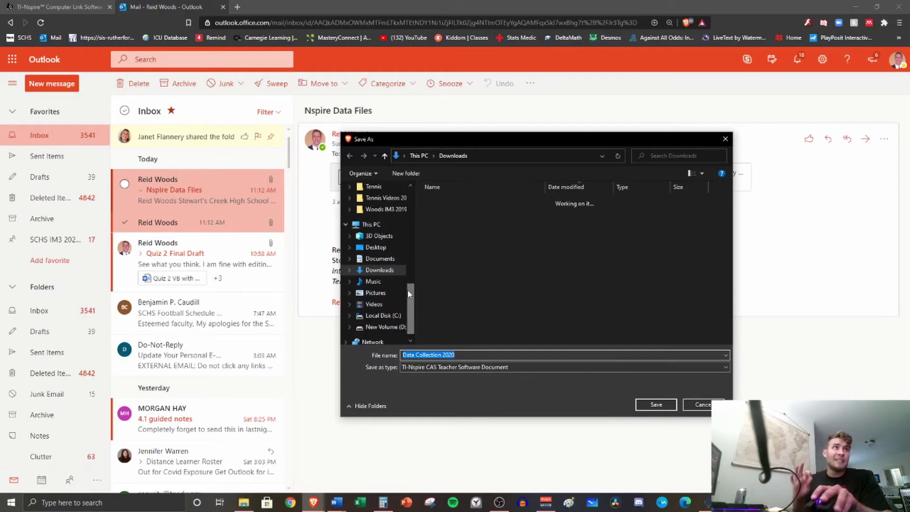
left_click(383, 271)
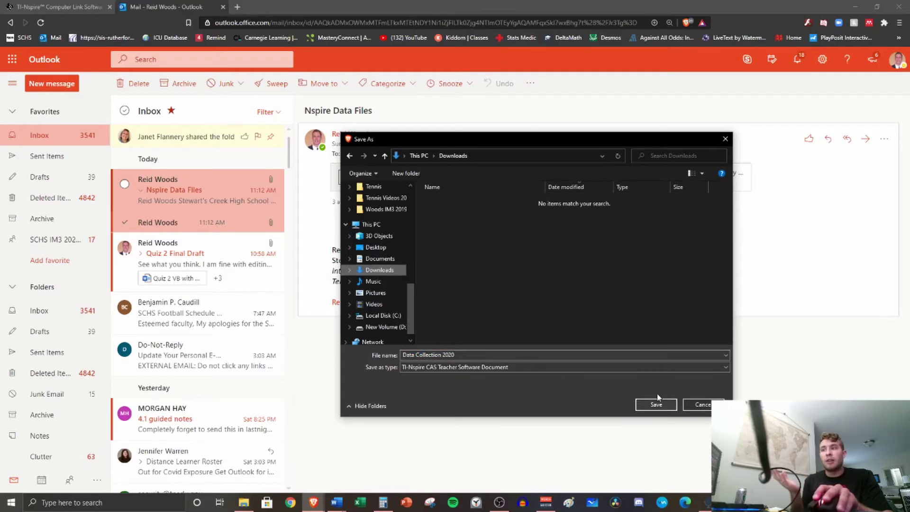
left_click(656, 405)
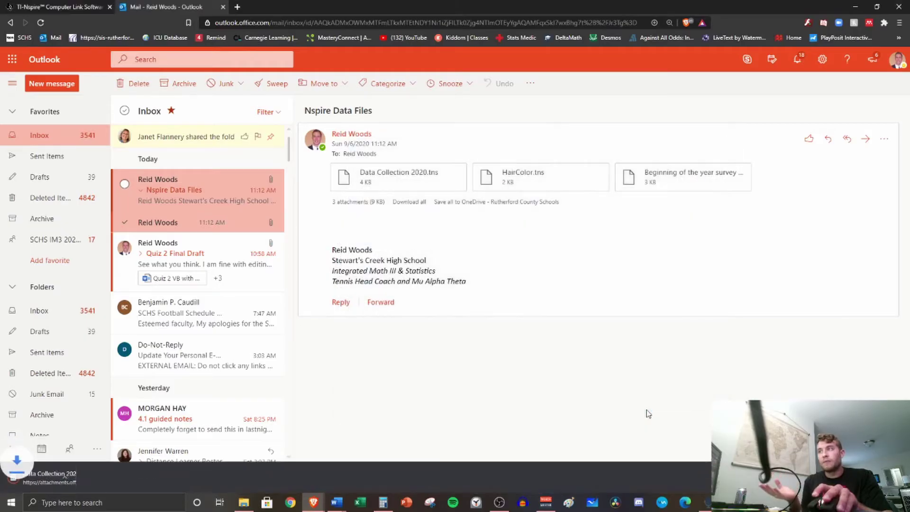
Save the HairColor.tns and Beginning of the year survey 2020.tns attachments into Downloads
mouse_move(555, 190)
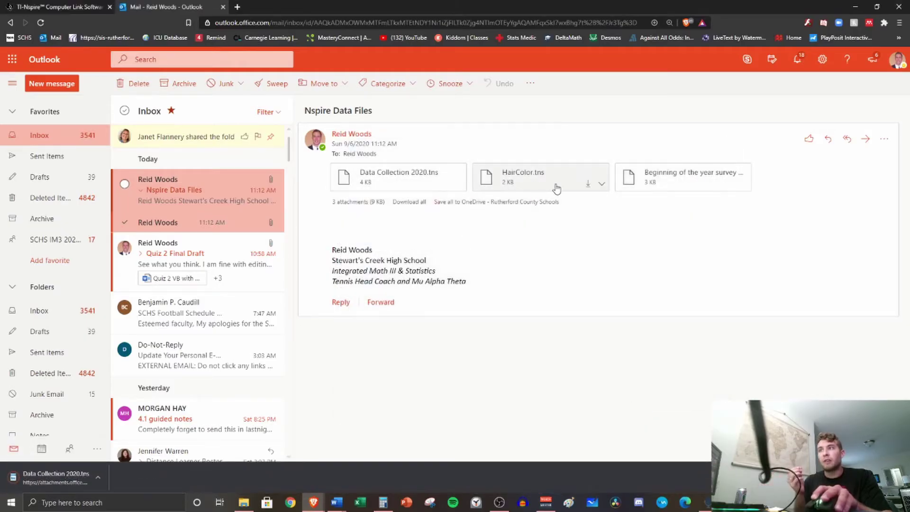
left_click(588, 185)
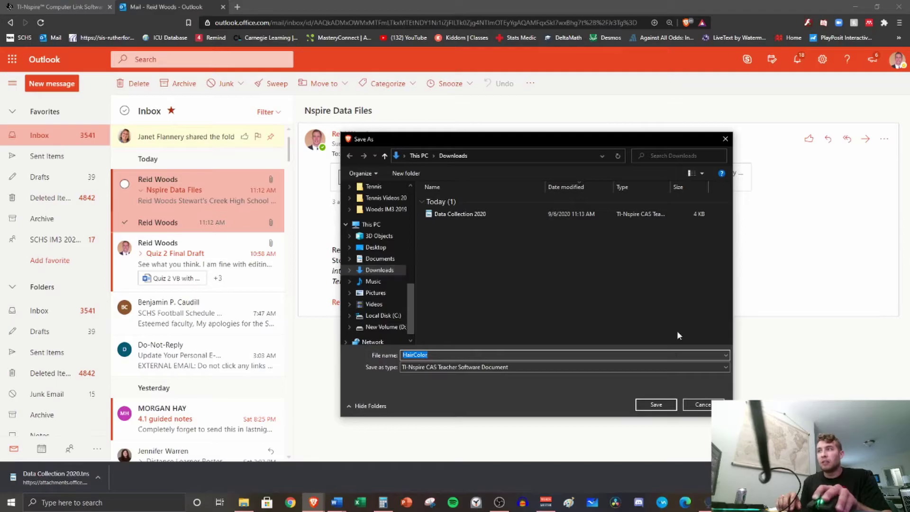
left_click(651, 407)
mouse_move(726, 183)
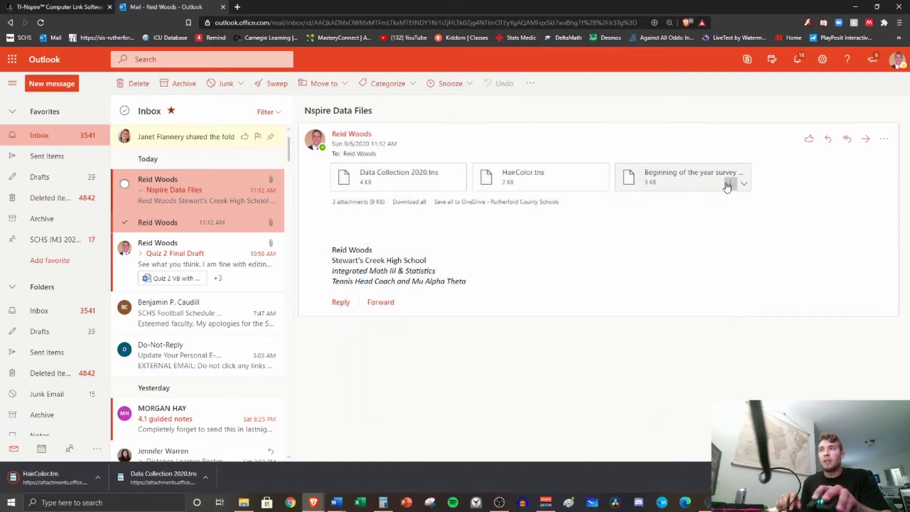
left_click(726, 183)
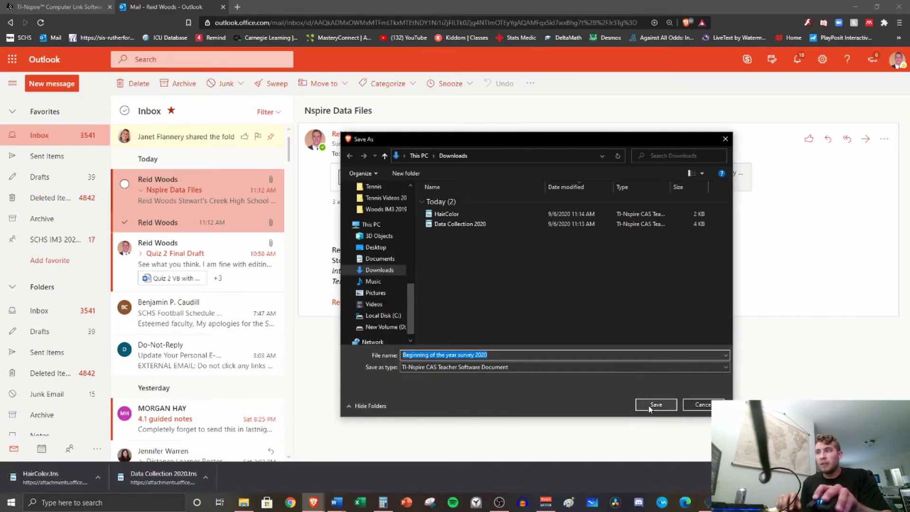
left_click(650, 406)
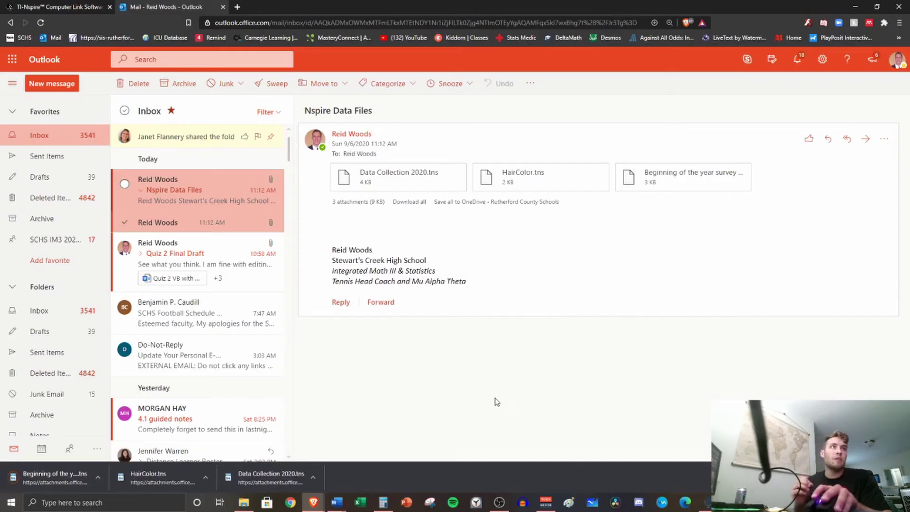
left_click(243, 502)
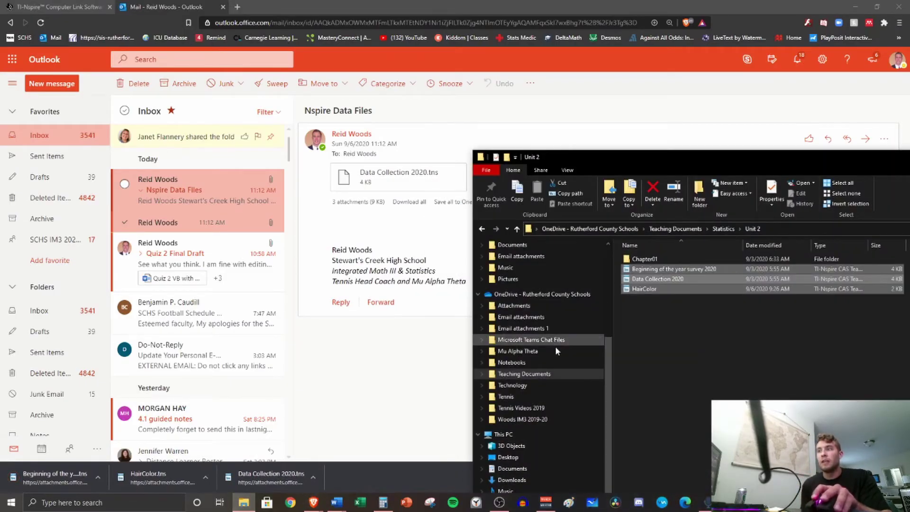
Check Downloads in File Explorer for the three .tns files, then minimize the window
scroll(538, 393, "down", 1)
left_click(509, 456)
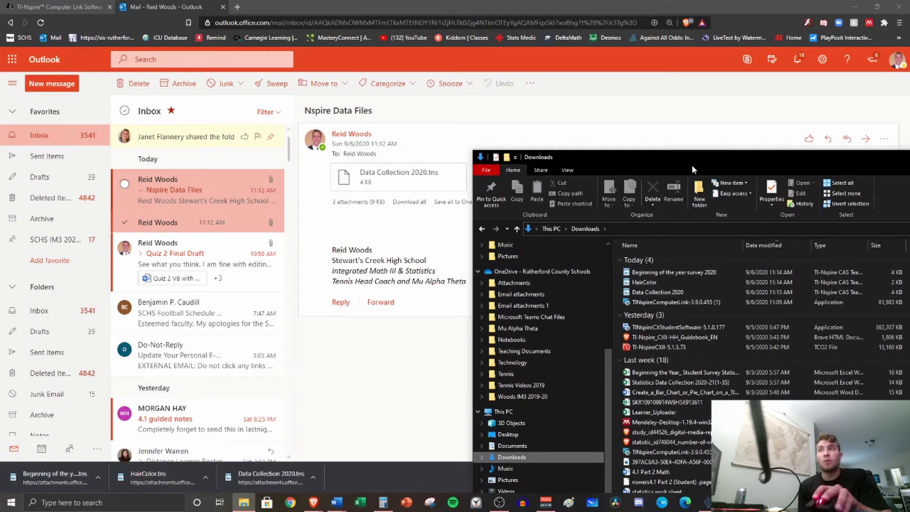
left_click_drag(692, 164, 327, 82)
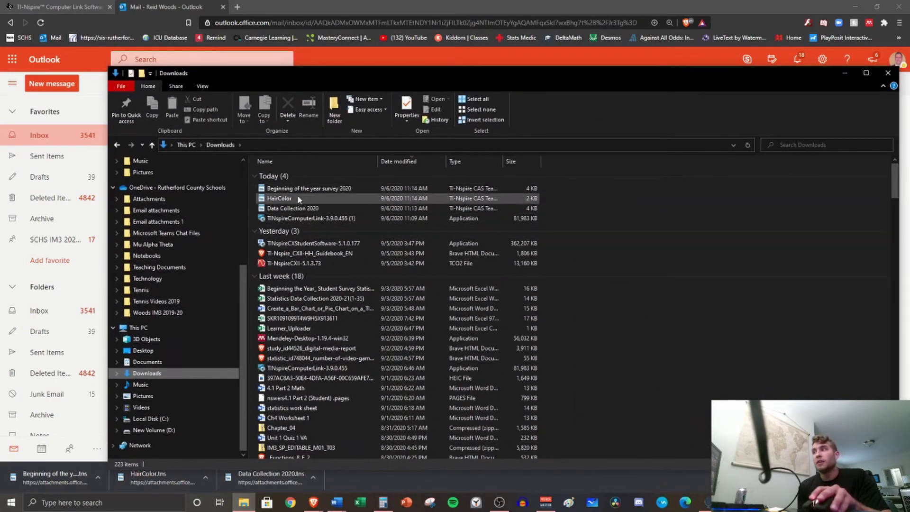
left_click(843, 74)
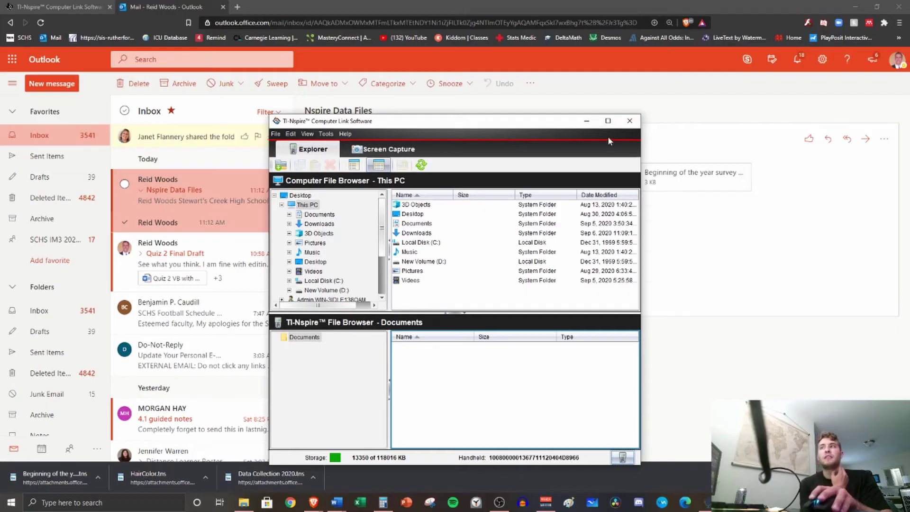
Maximize Computer Link, browse the computer's Downloads folder, and sort by Date Modified, newest first
left_click(607, 121)
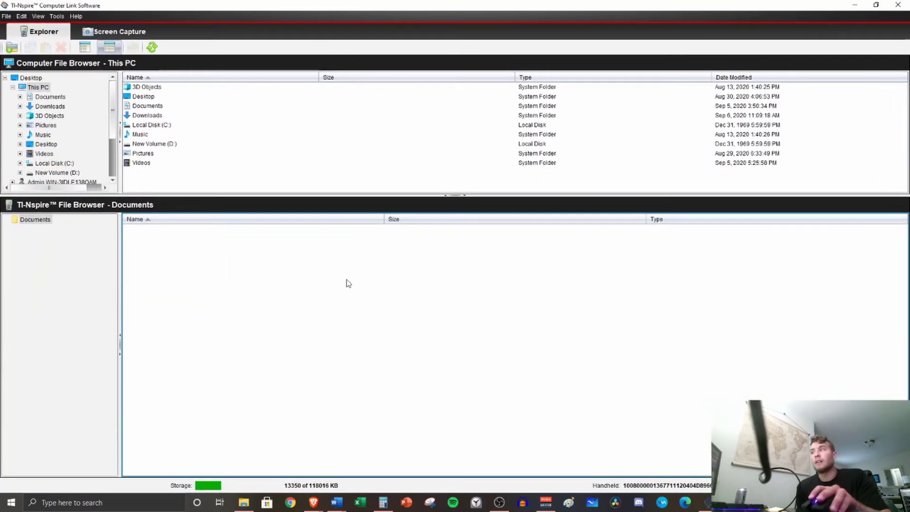
left_click(94, 283)
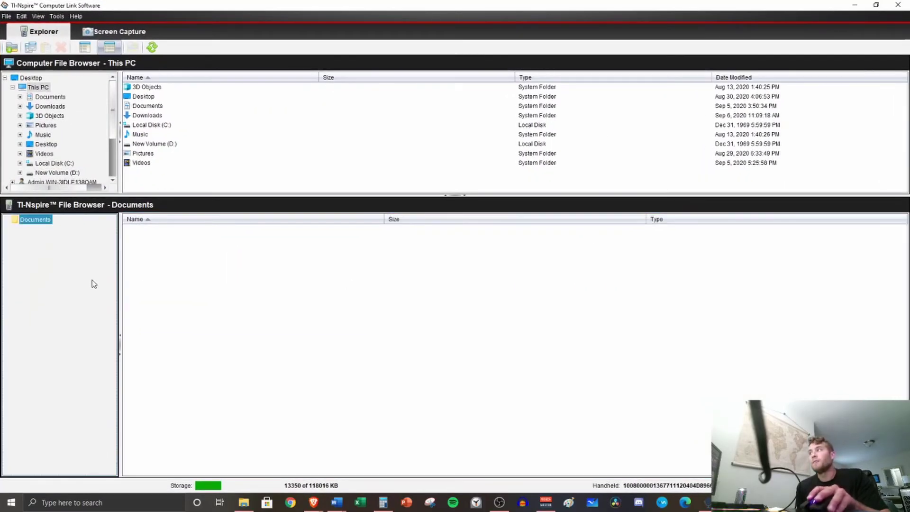
left_click(40, 108)
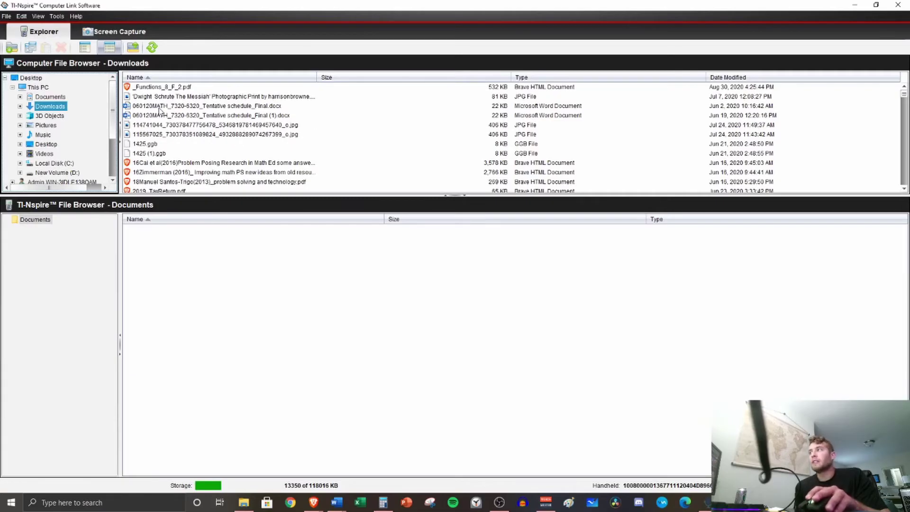
left_click(171, 99)
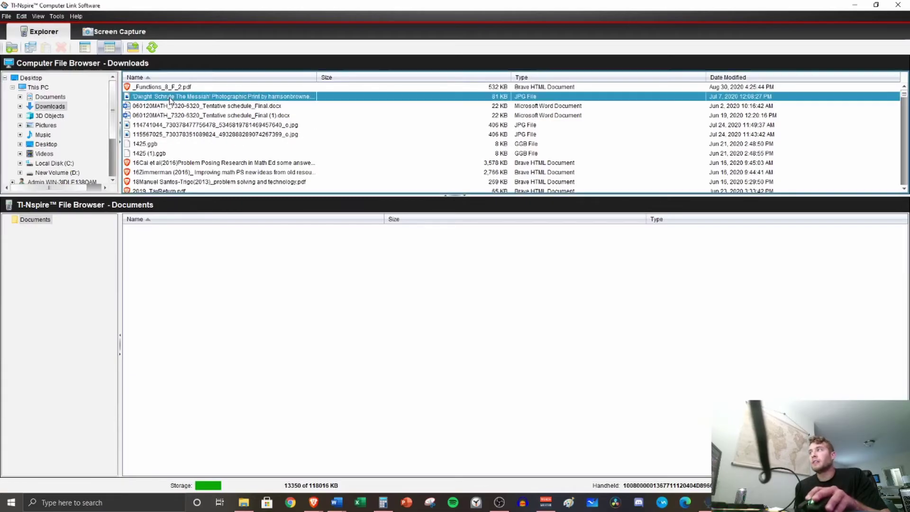
left_click(734, 77)
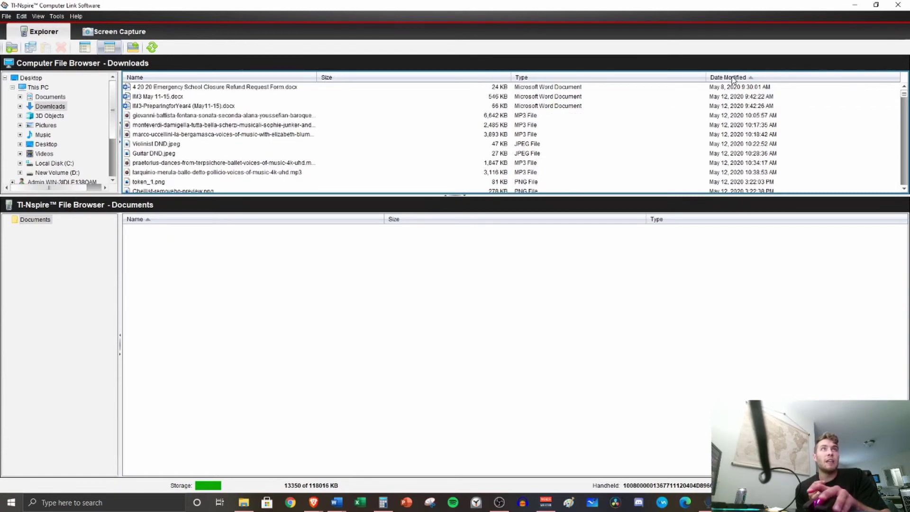
left_click(734, 78)
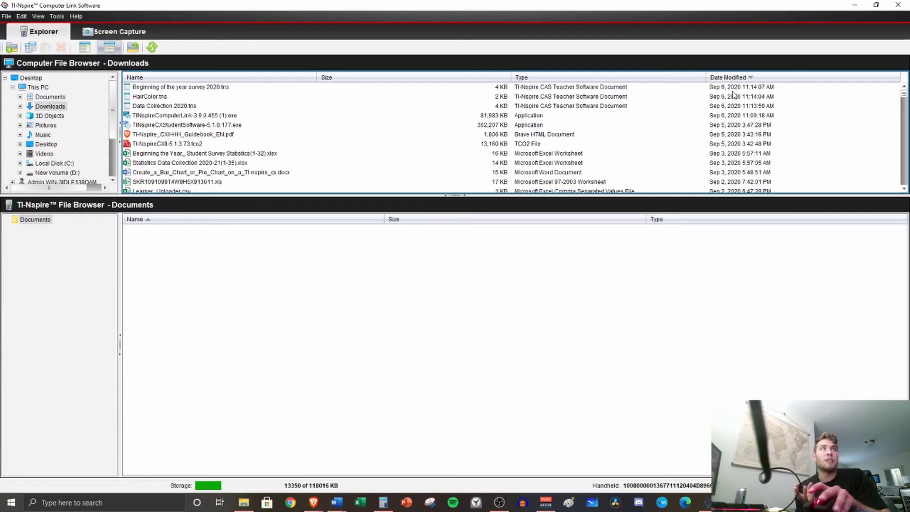
Drag Beginning of the year survey 2020, HairColor and Data Collection 2020 .tns into the handheld's Documents
left_click(162, 88)
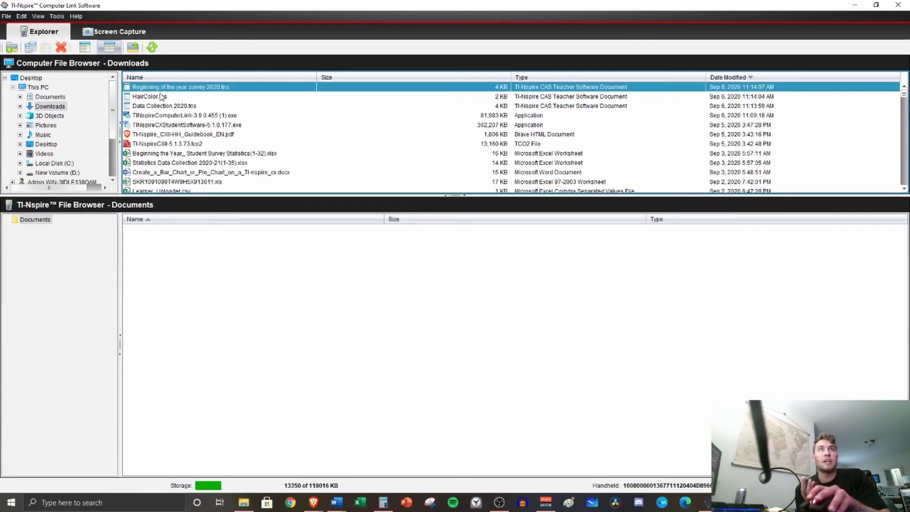
left_click(161, 97)
left_click(158, 107)
left_click(160, 89)
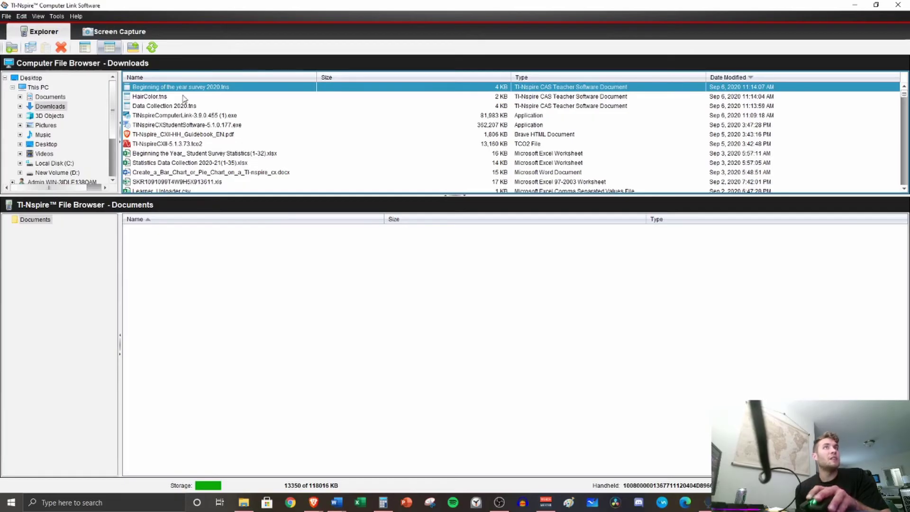
left_click_drag(175, 90, 235, 243)
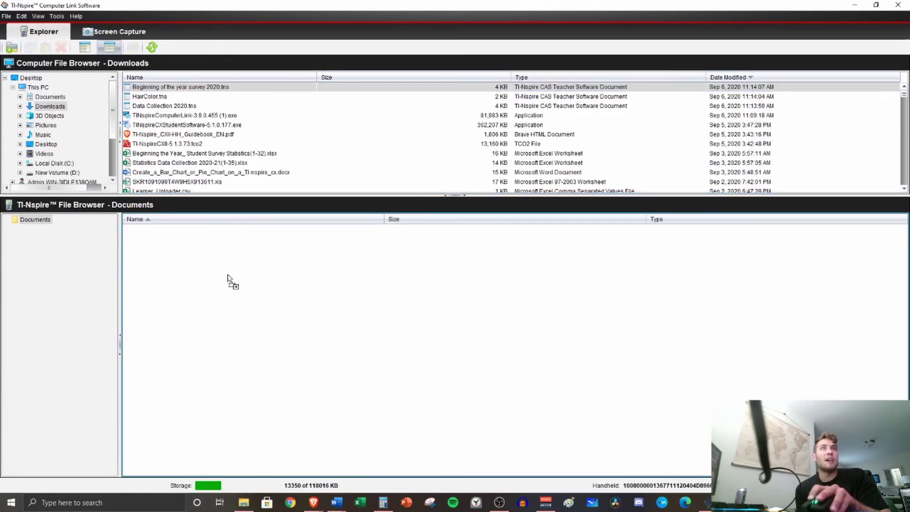
left_click(158, 97)
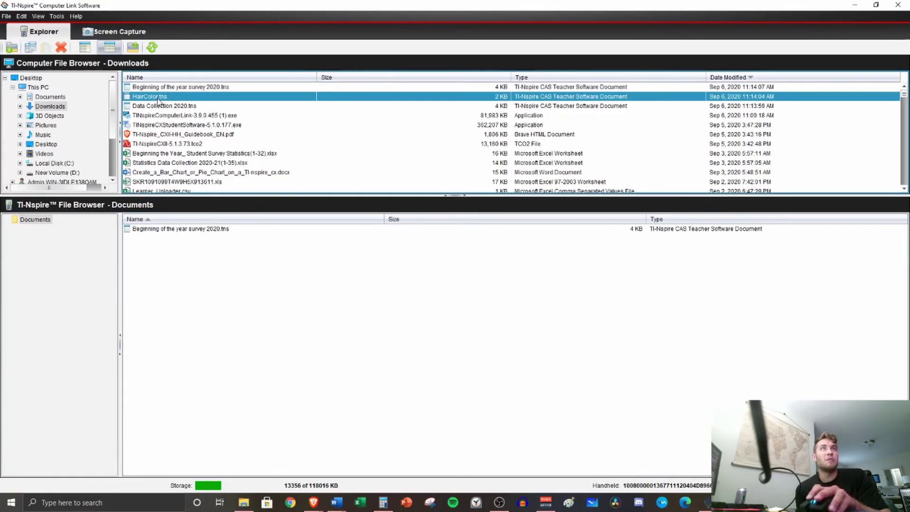
left_click_drag(154, 99, 206, 256)
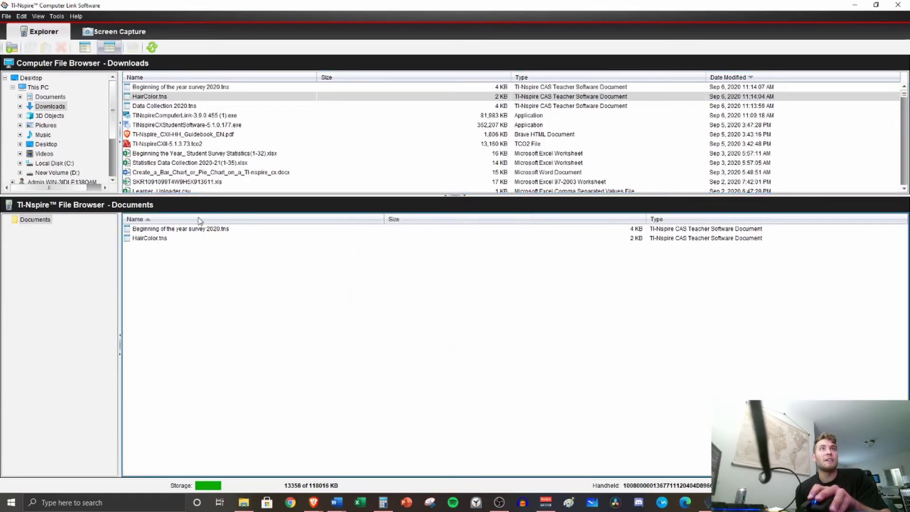
left_click(163, 106)
left_click_drag(163, 110, 226, 308)
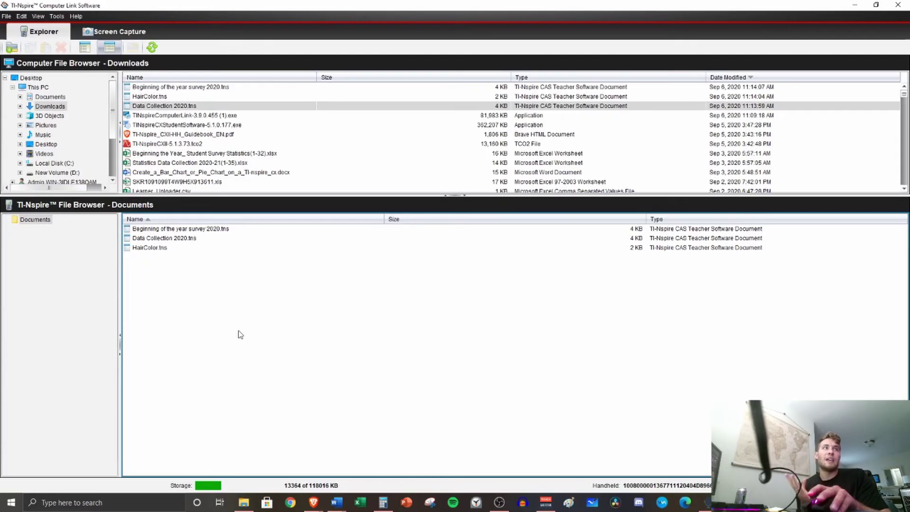